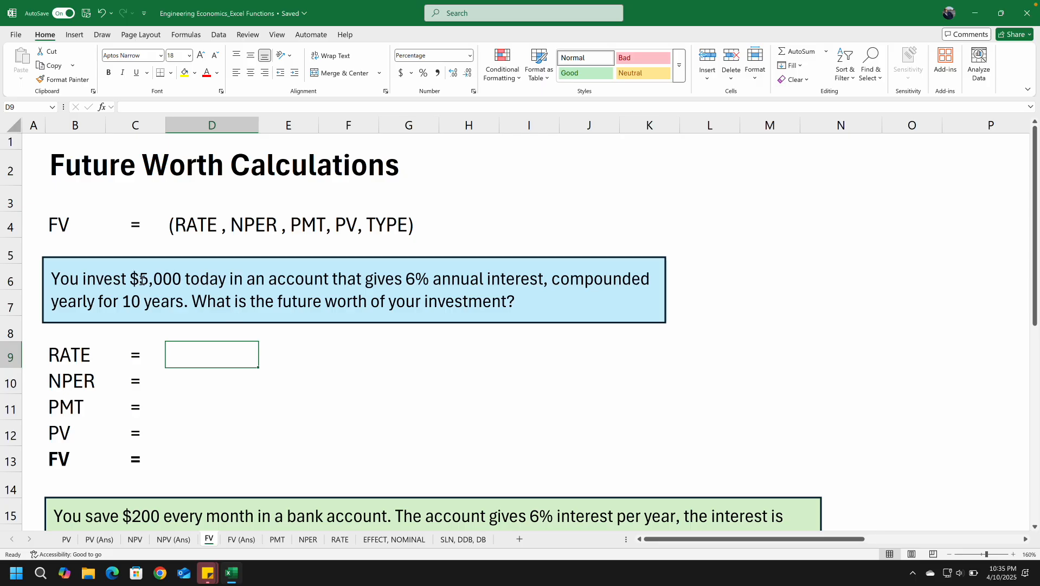
For the $5,000 investment problem, enter 6% as RATE in D9 and 10 as NPER in D10
drag(140, 279, 537, 282)
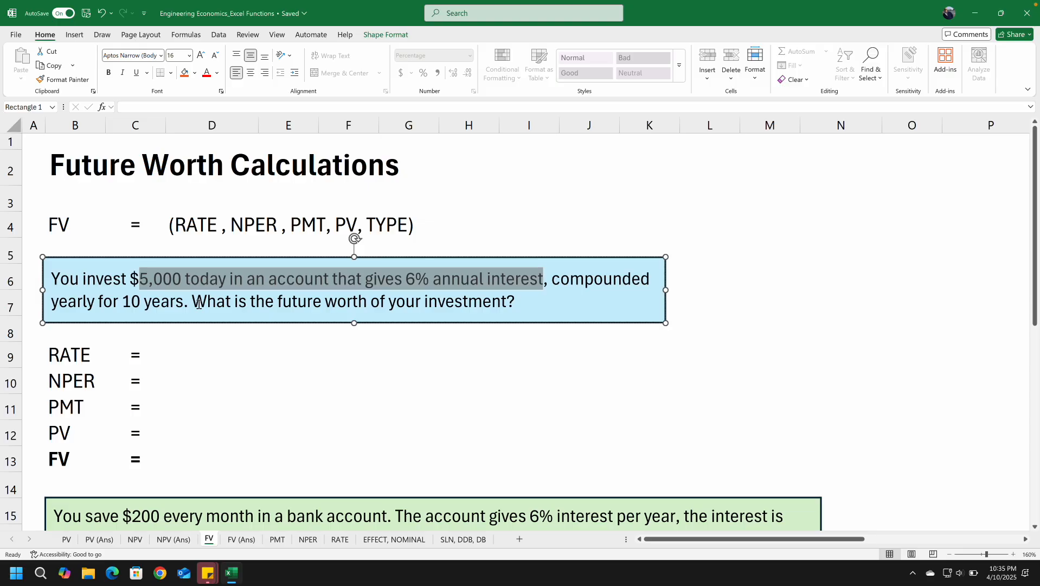
click(208, 366)
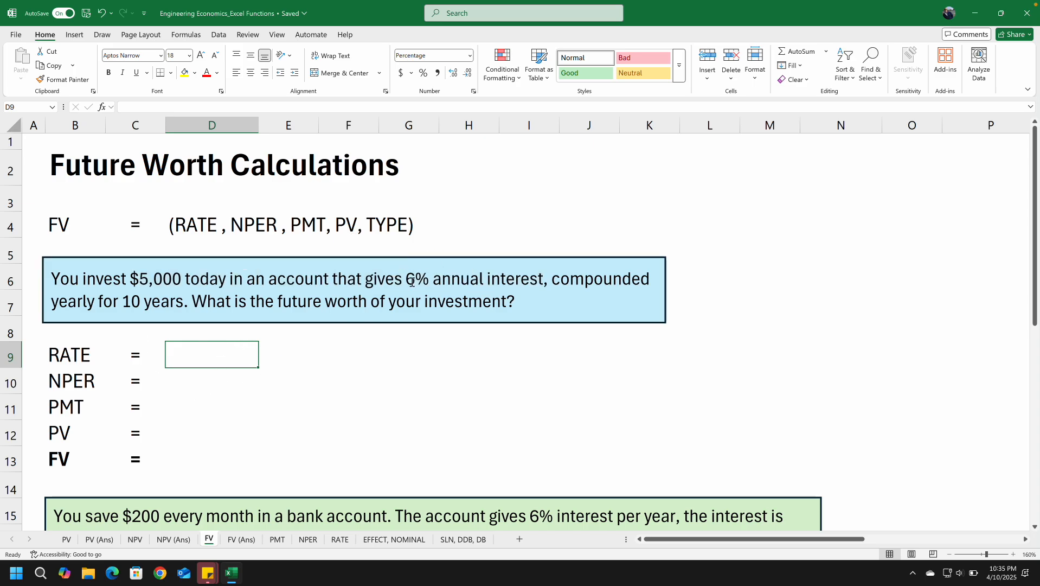
text(6%)
key(Return)
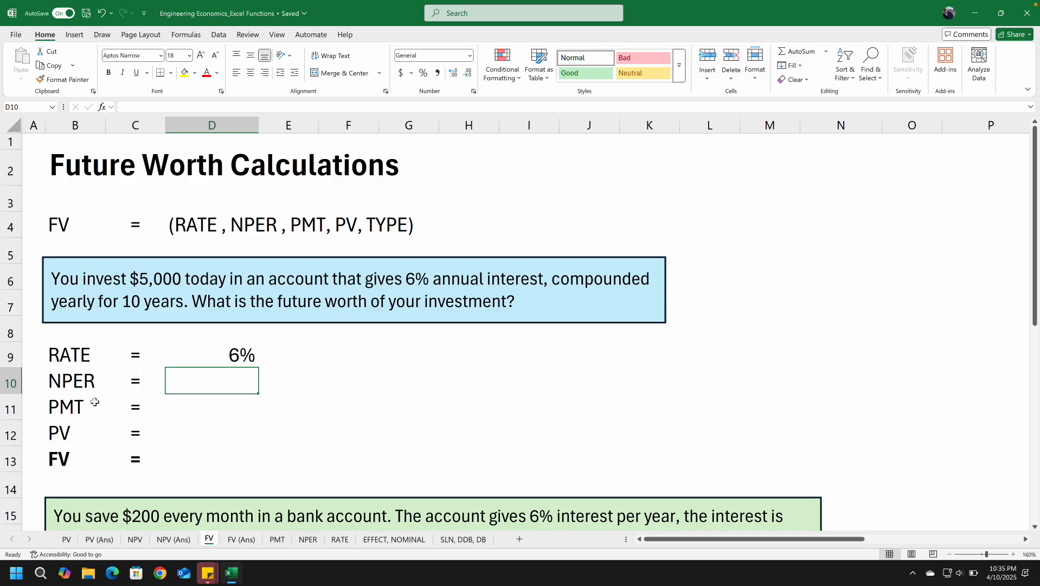
text(10)
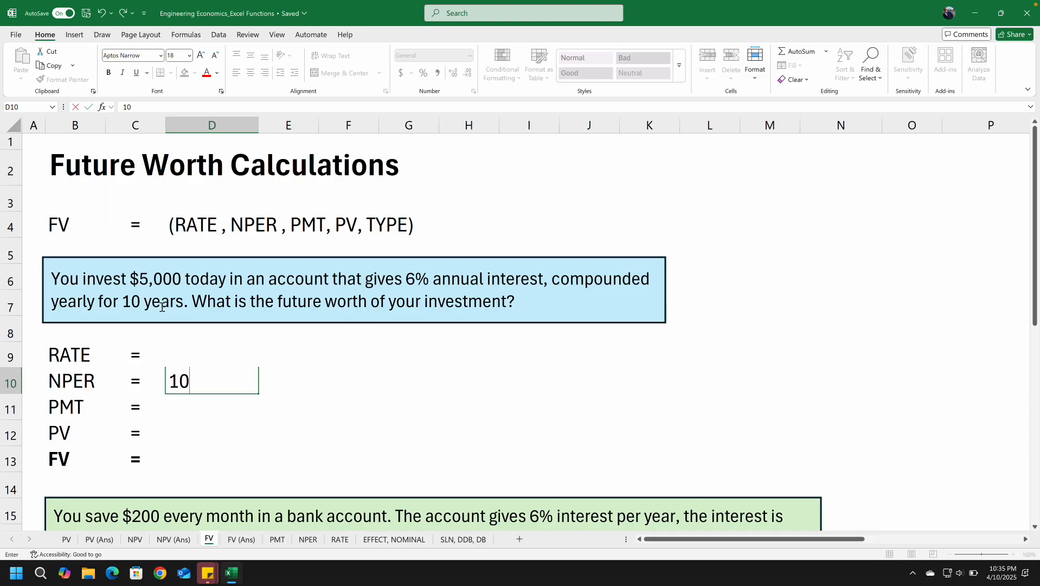
key(ctrl+Return)
key(Down)
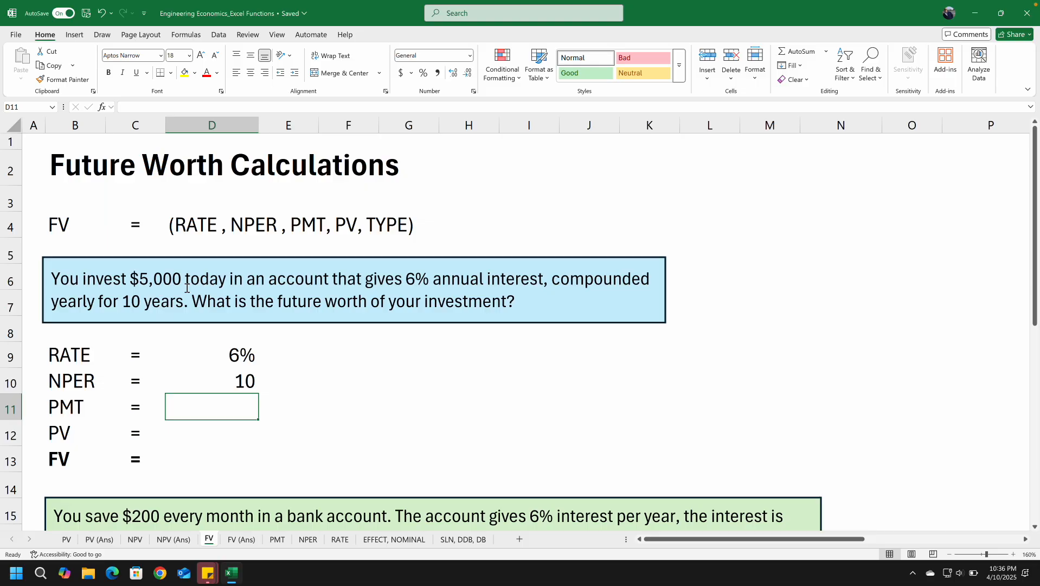
Enter 0 as PMT in D11 and -5000 as PV in D12
text(0)
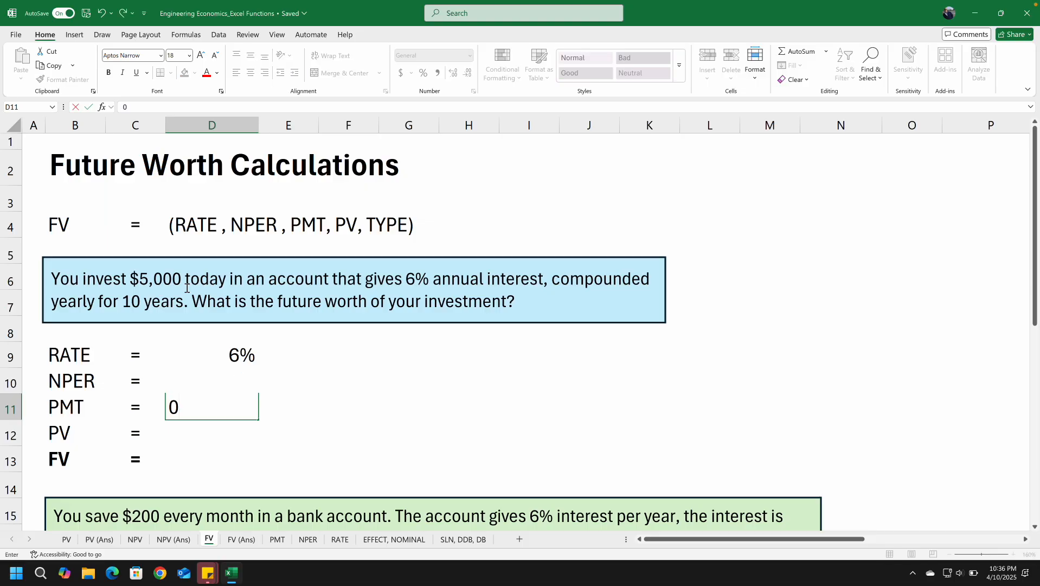
key(ctrl+Return)
key(Down)
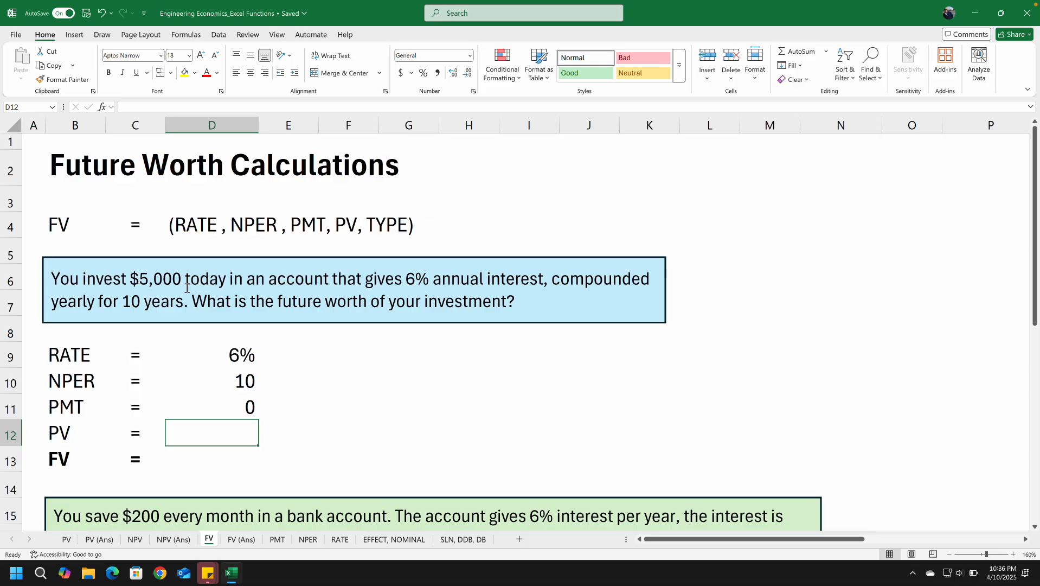
text(-5000)
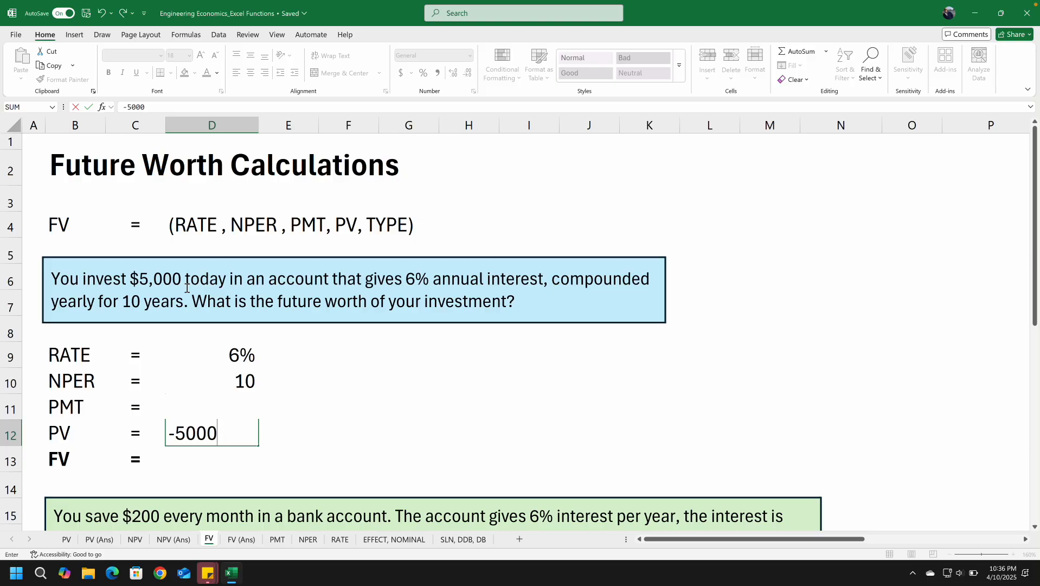
key(ctrl+Return)
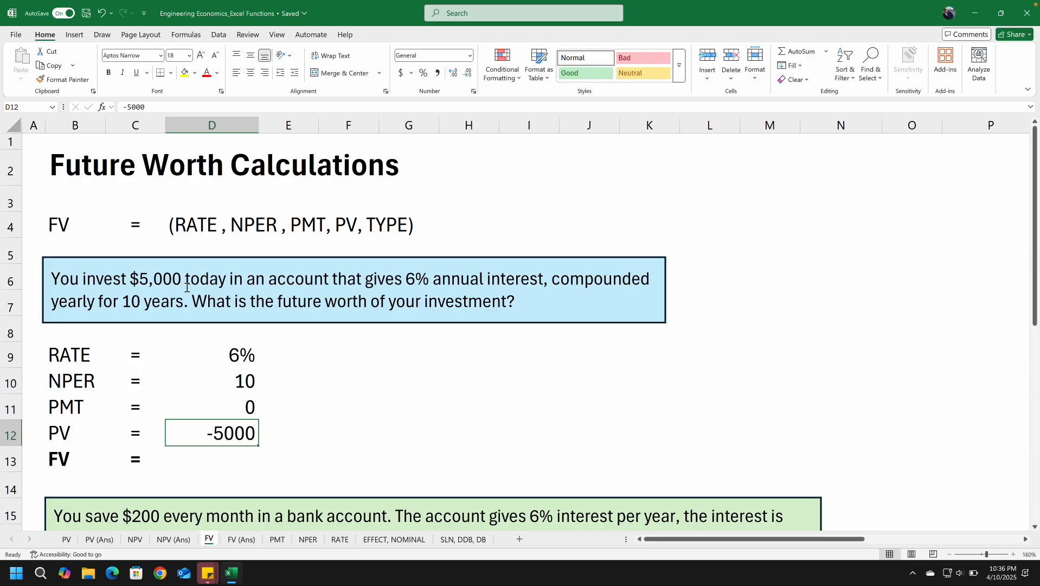
key(Down)
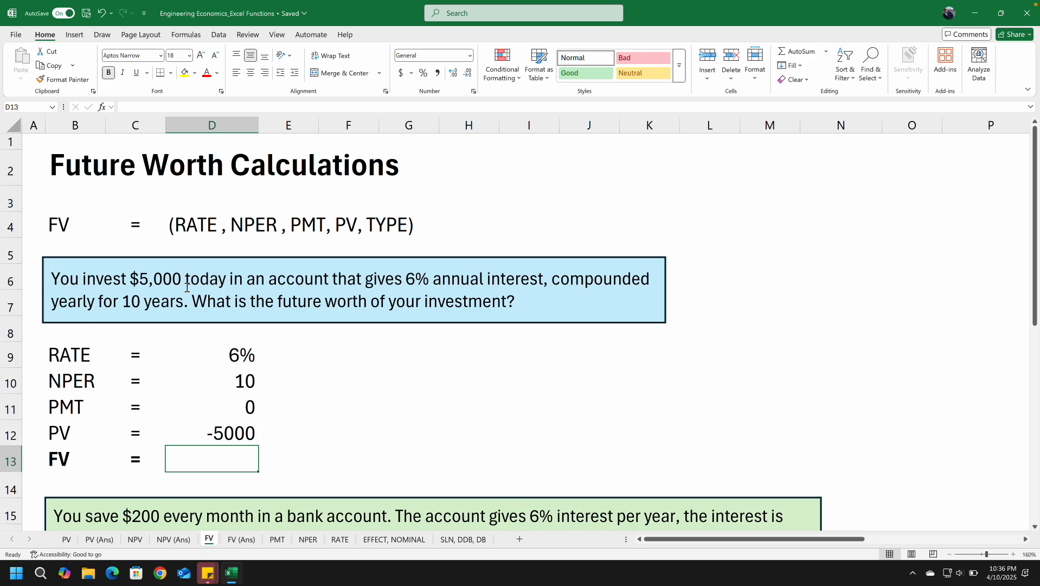
Calculate the future value in D13 with the formula =FV(D9,D10,D11,D12), leaving out the type argument
text(=fv)
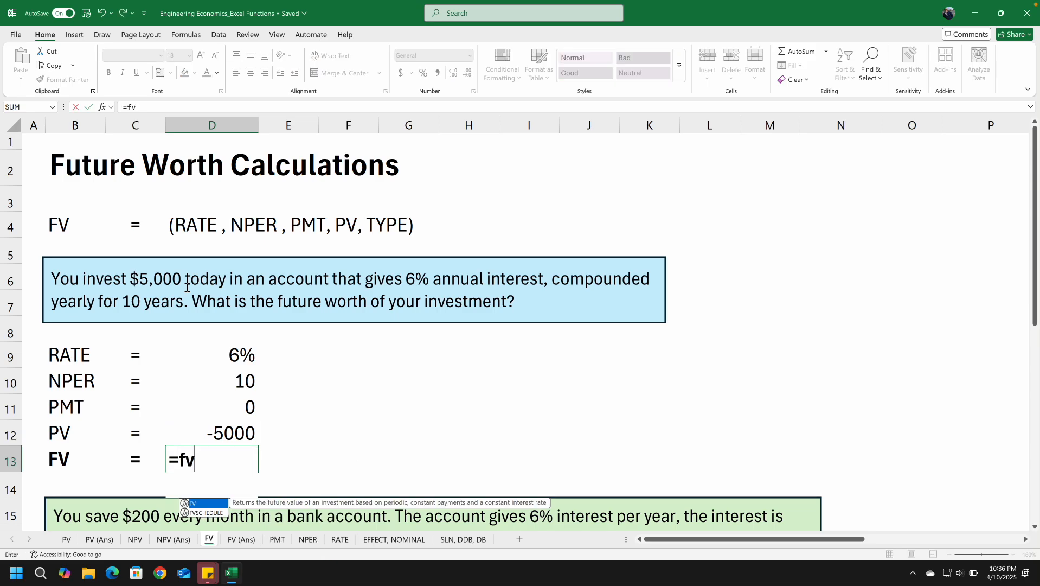
key(Tab)
key(Up)
key(Up)
key(Up)
key(Up)
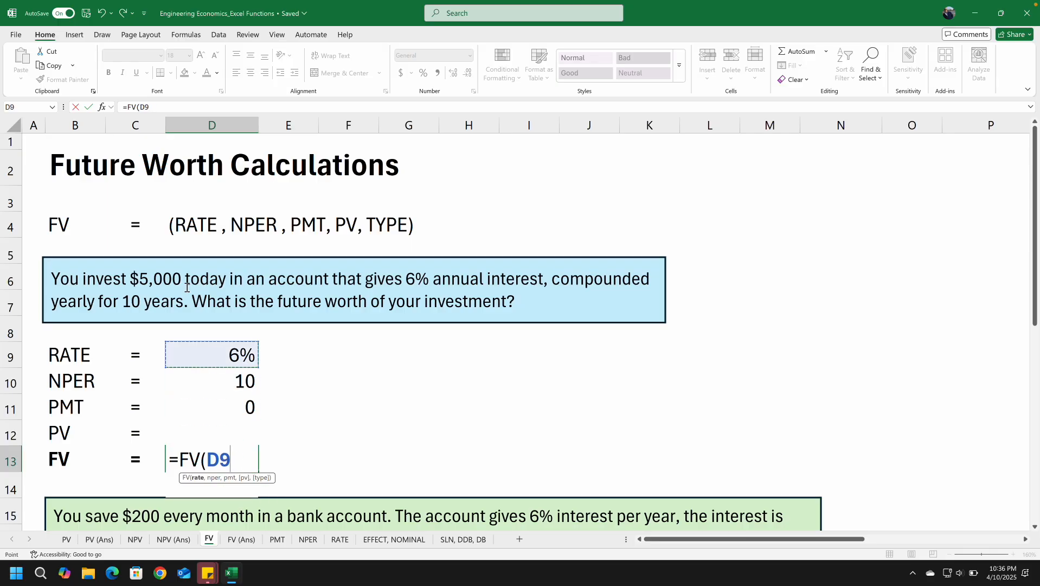
text(,)
key(Up)
key(Up)
key(Up)
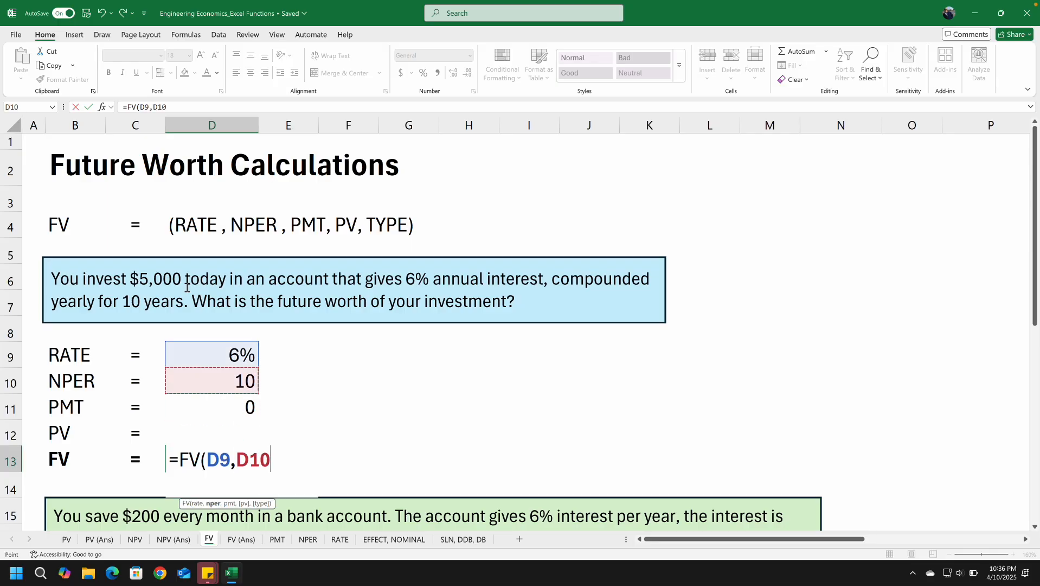
text(,)
key(Up)
key(Up)
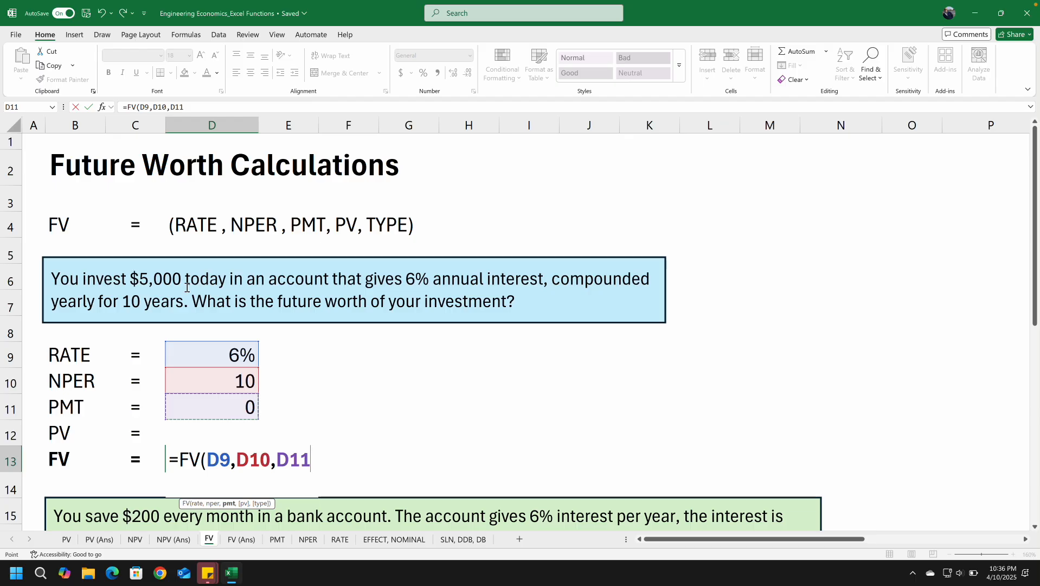
text(,)
key(Up)
key(Up)
key(Down)
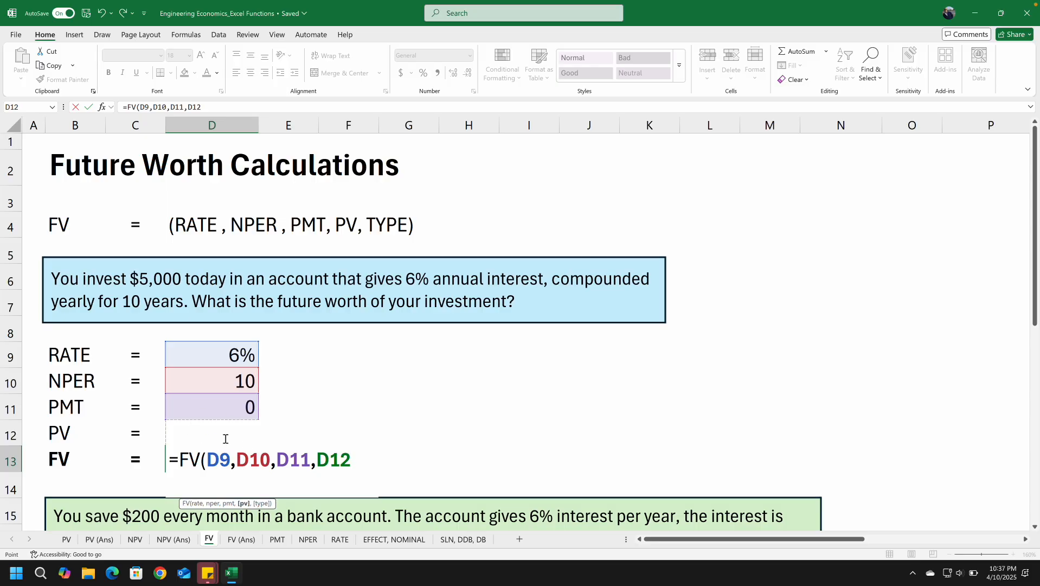
text(,)
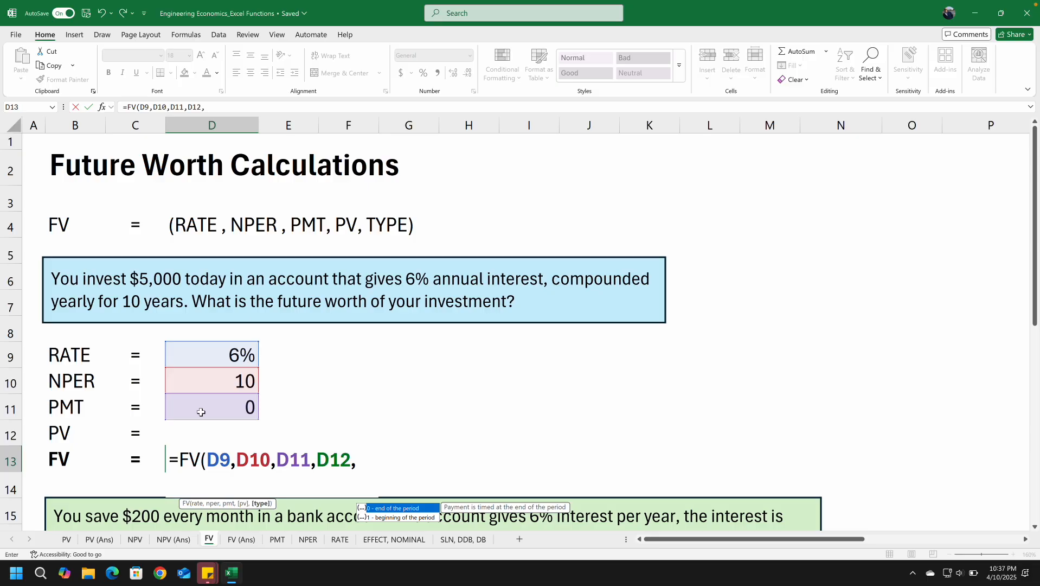
key(BackSpace)
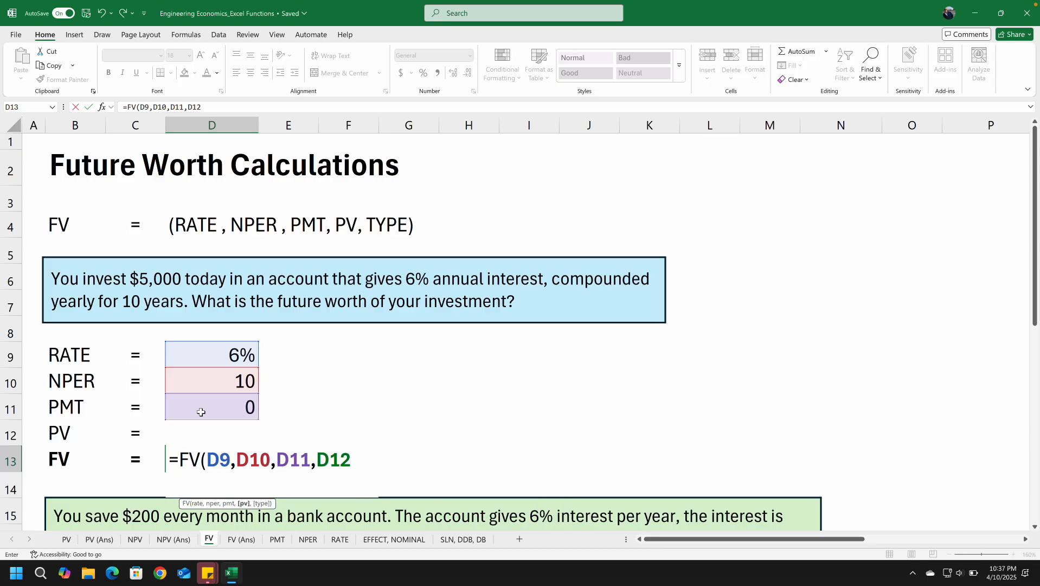
text())
key(ctrl+Return)
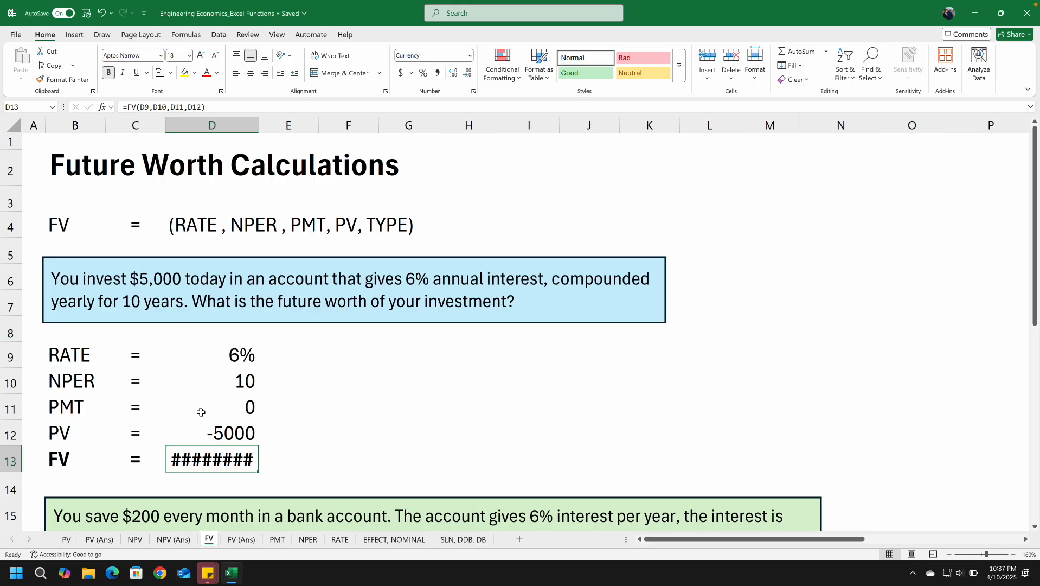
Change the number format of the FV result in D13 to General
key(alt)
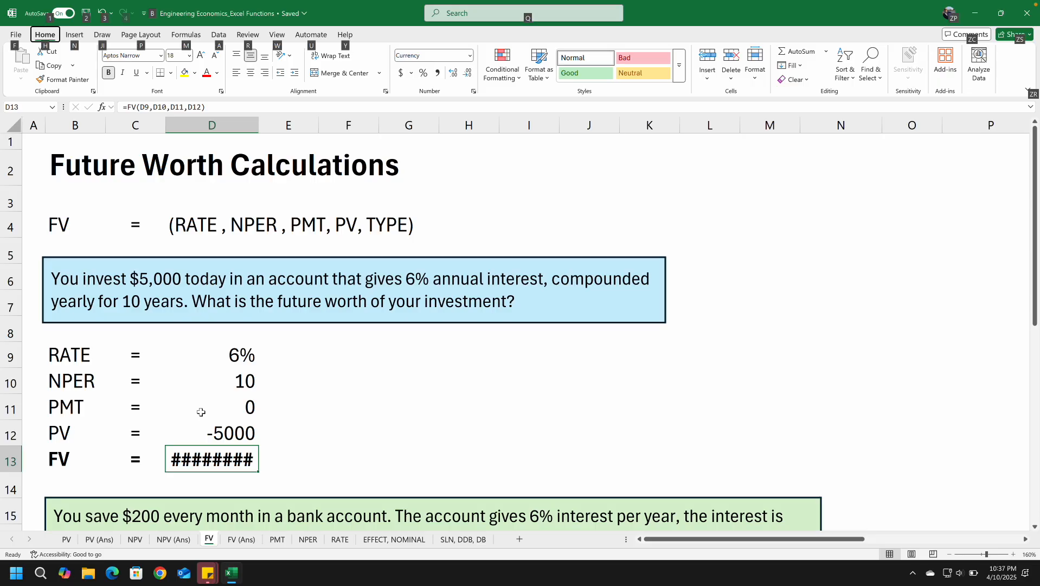
key(h)
key(n)
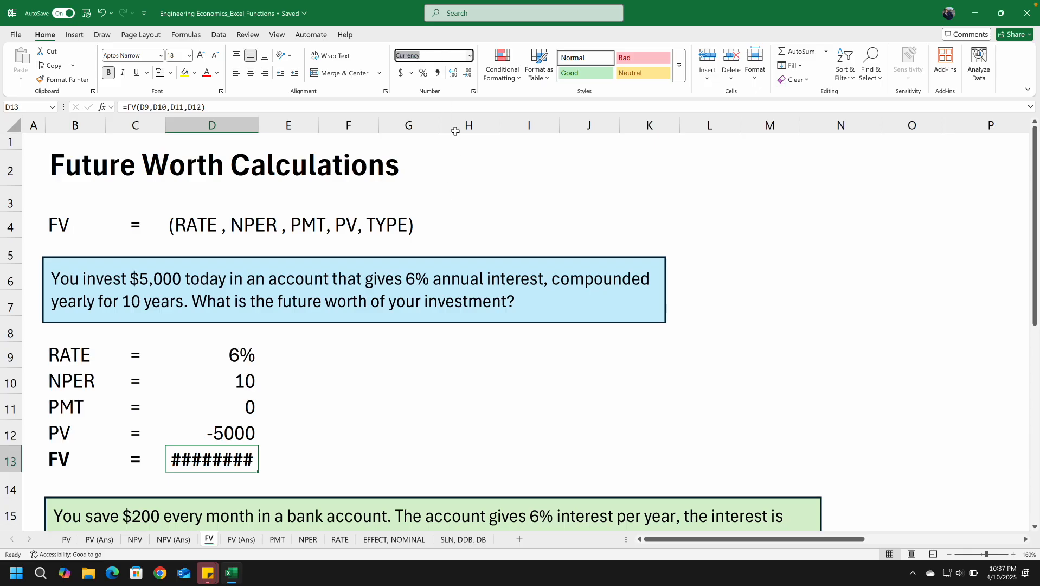
click(470, 55)
click(452, 84)
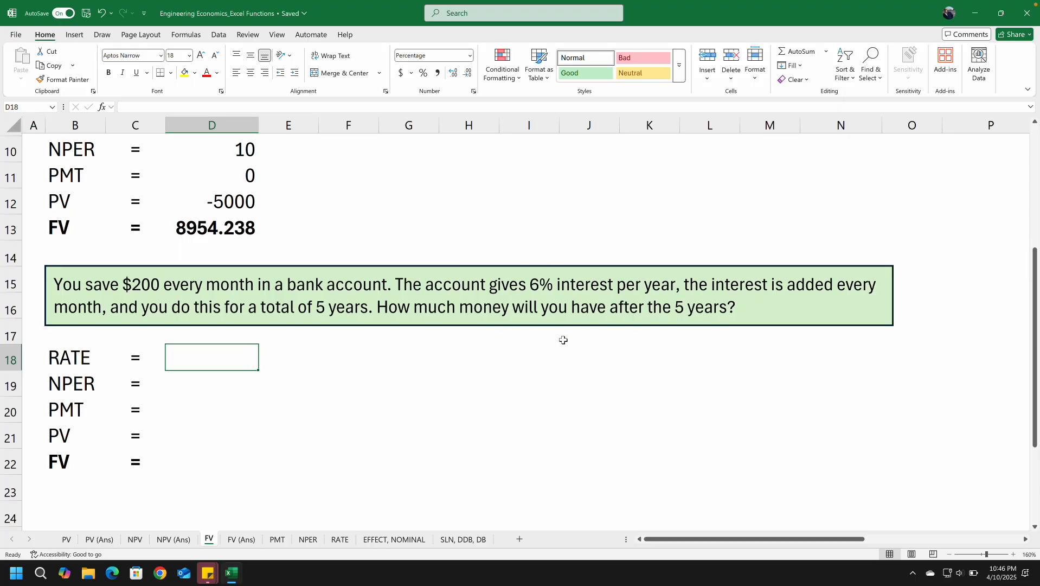
For the $200 monthly savings problem, enter the monthly RATE in D18 as =6%/12
drag(684, 285, 102, 308)
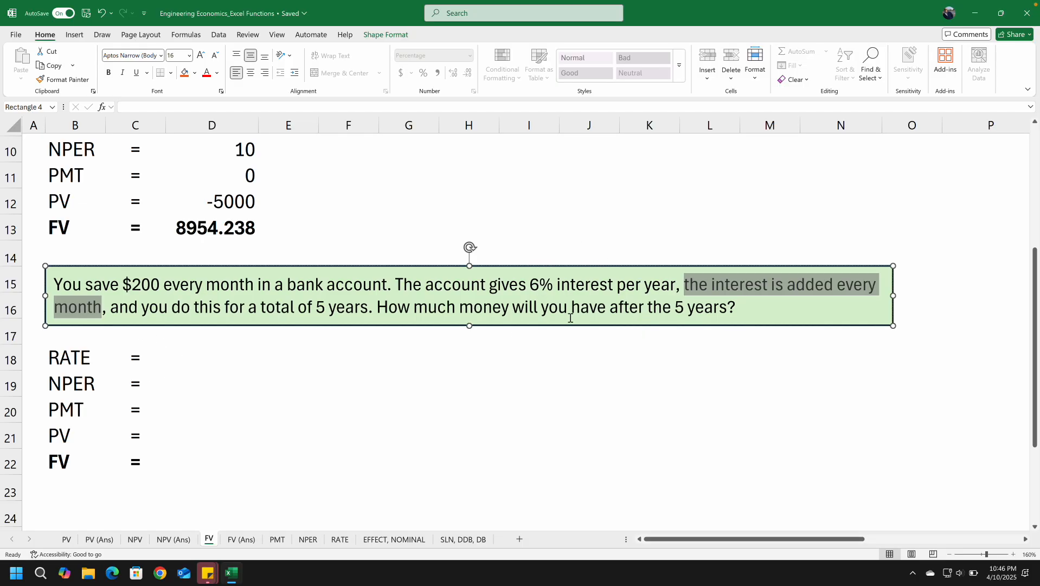
click(184, 357)
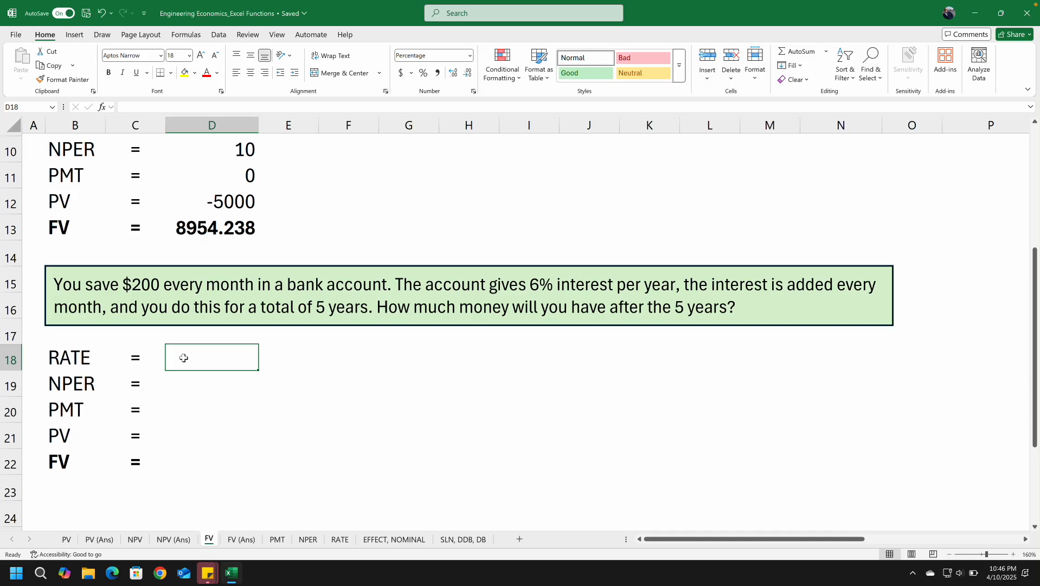
text(=6%/12)
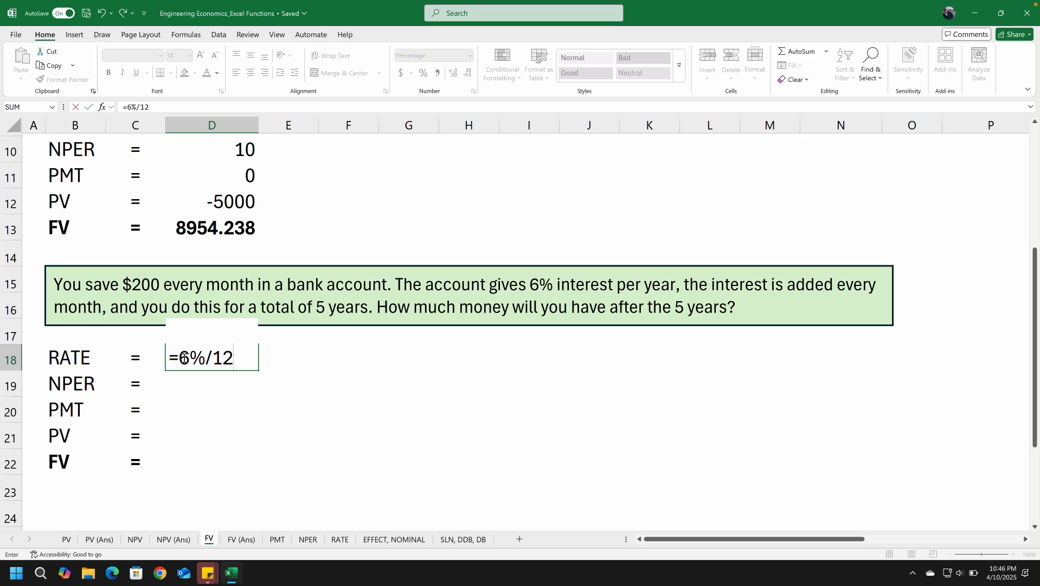
key(ctrl+Return)
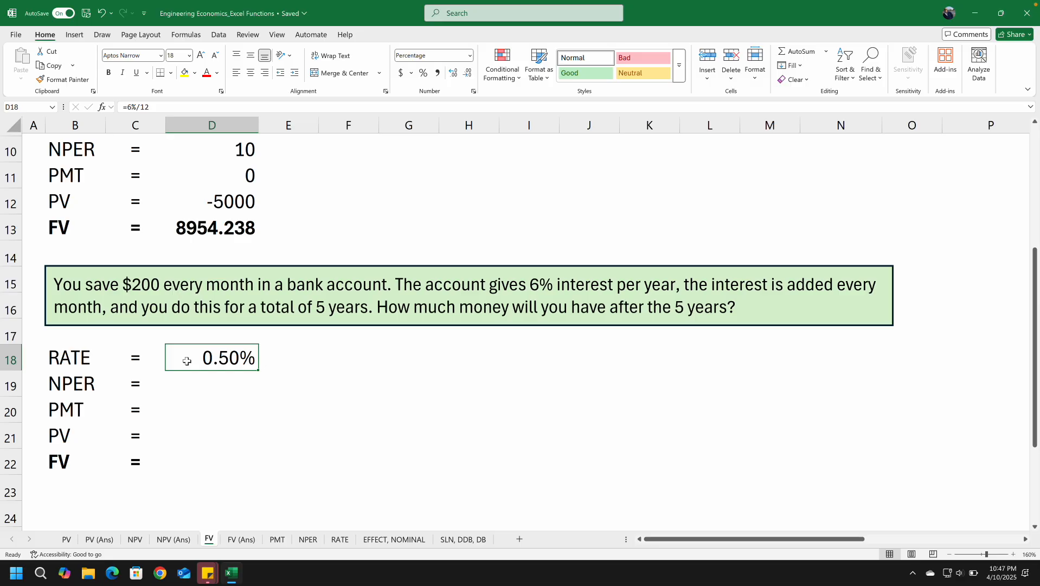
Enter the number of monthly periods for the savings problem in D19 as =5*12
click(213, 374)
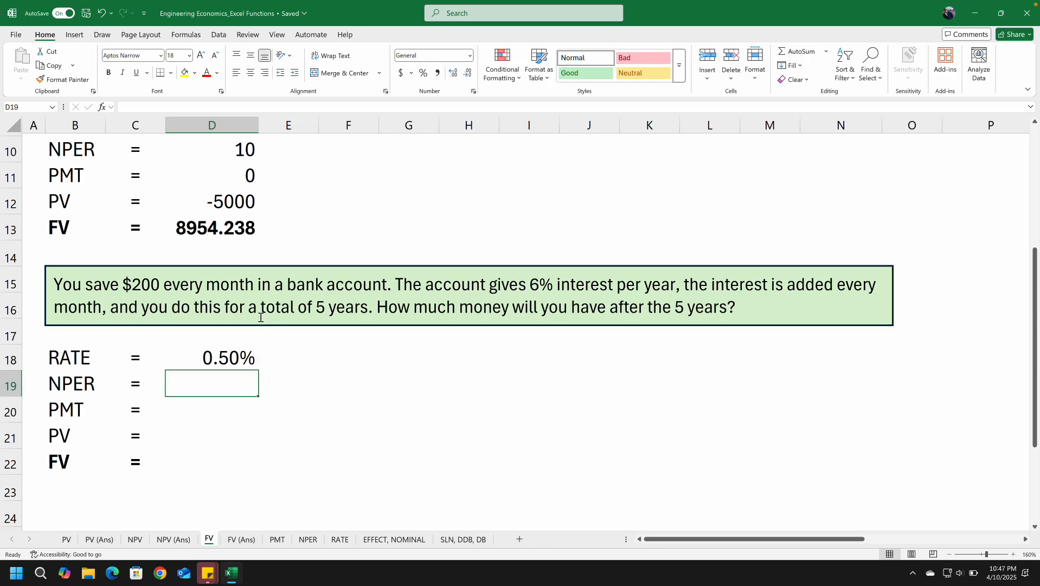
click(145, 284)
drag(123, 284, 262, 284)
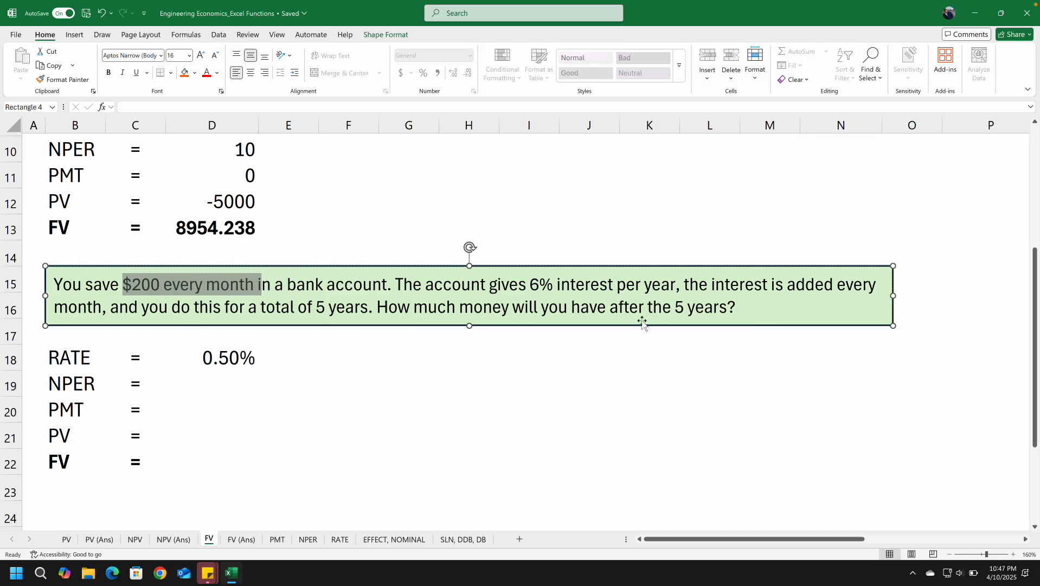
click(233, 374)
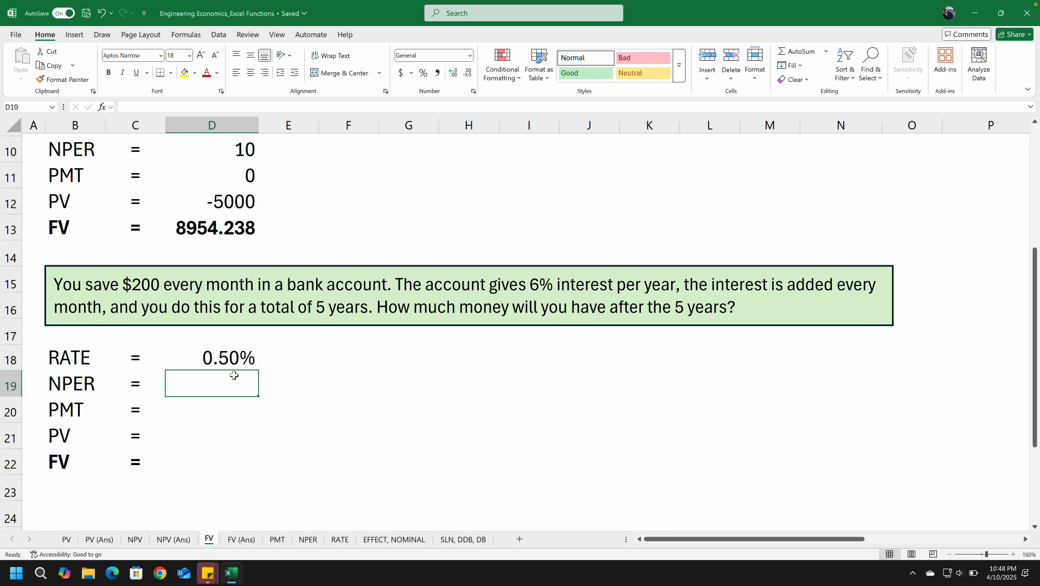
text(5*)
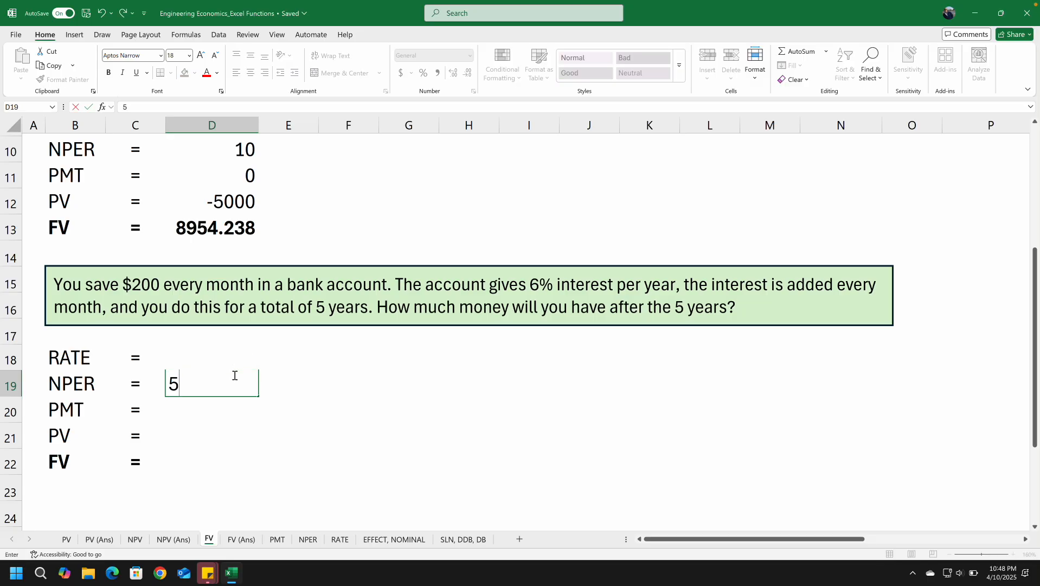
key(BackSpace)
key(BackSpace)
text(=5*12)
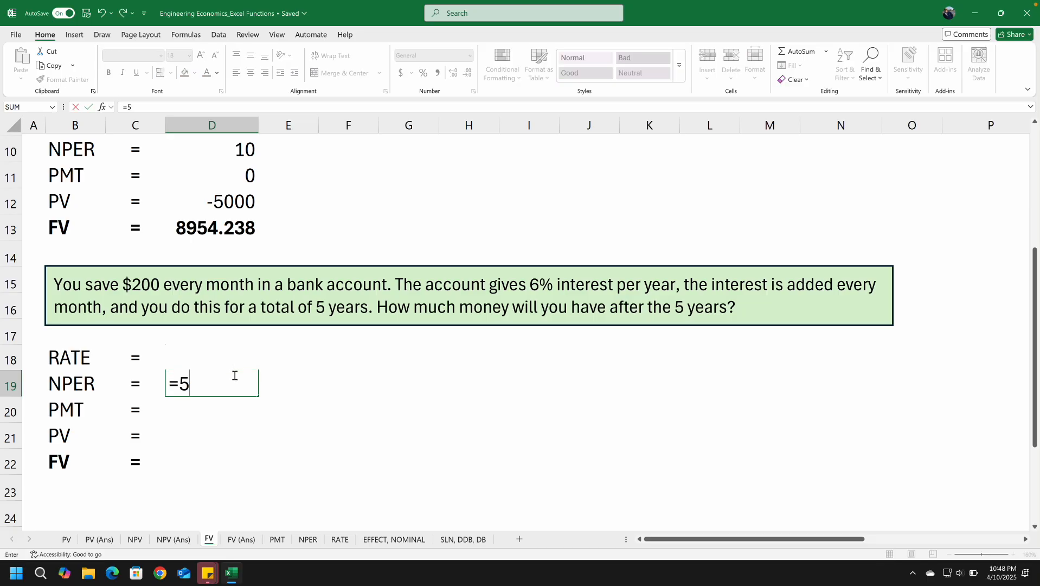
key(Return)
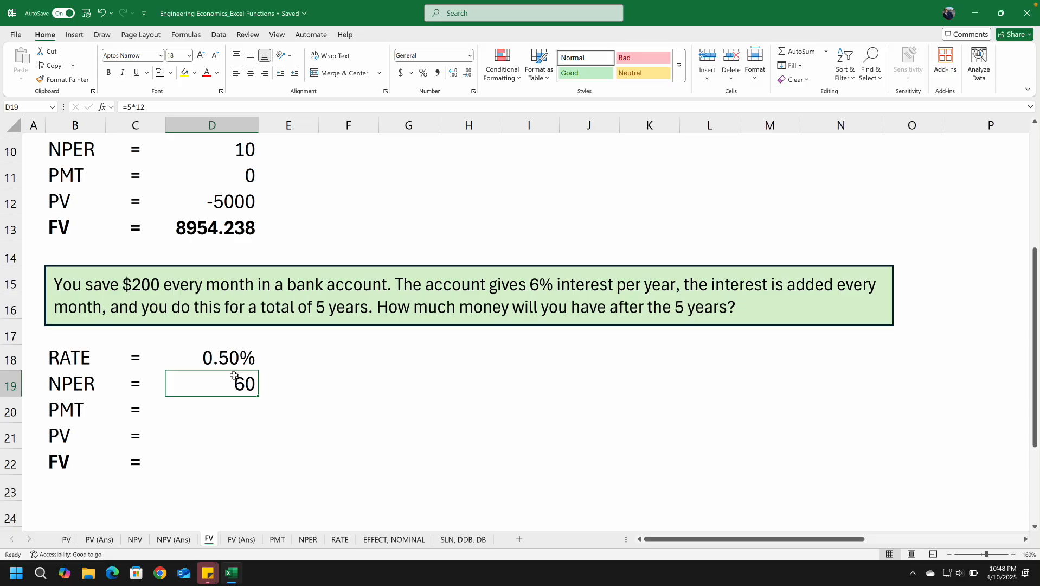
Enter -200 as the monthly PMT in D20 and move on to the PV cell D21
key(Down)
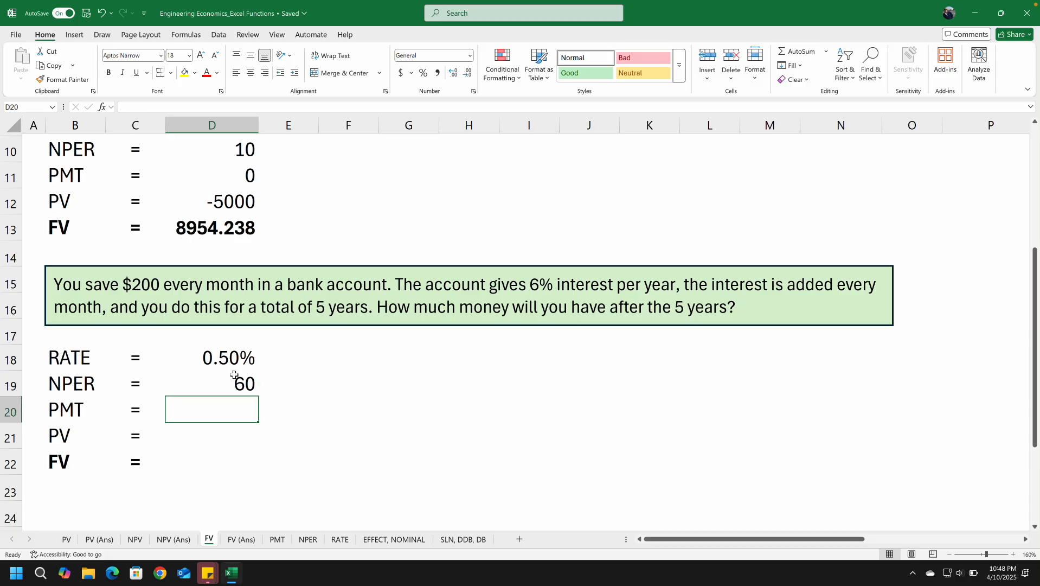
text(-200)
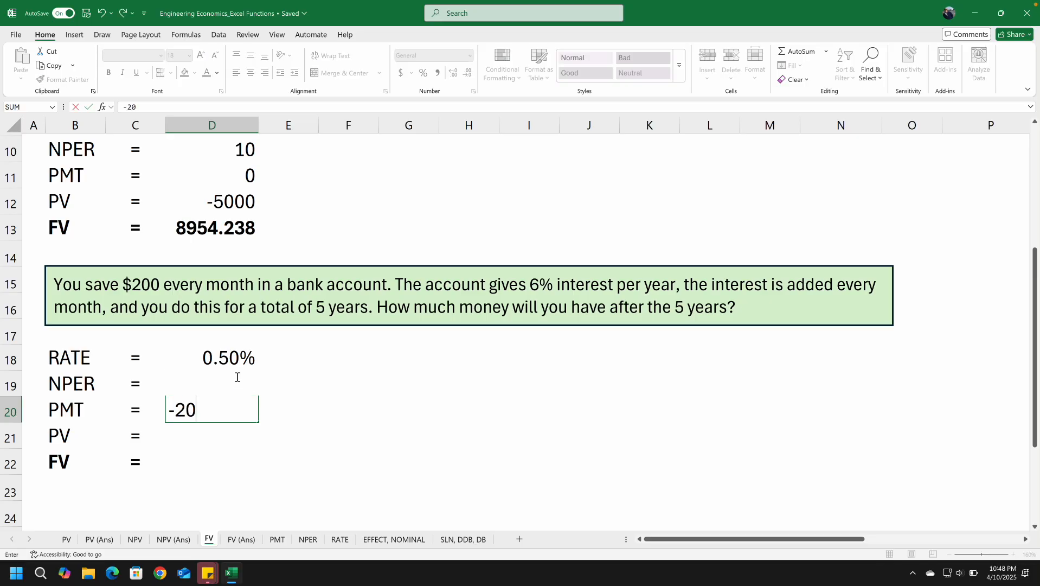
key(ctrl+Return)
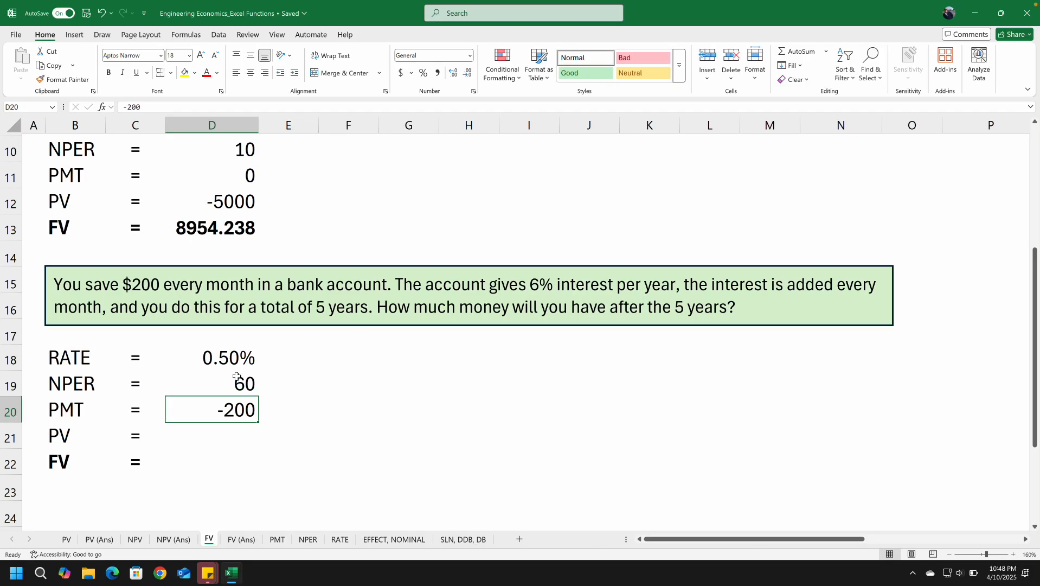
key(Down)
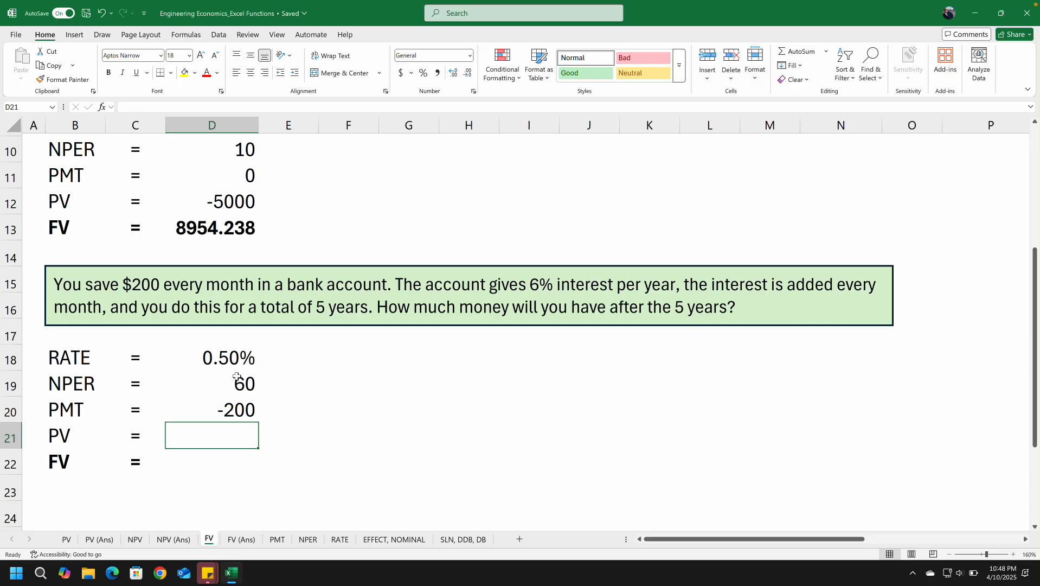
Enter 0 as the PV in D21 and start an FV formula in D22 with D18 as the rate
text(0)
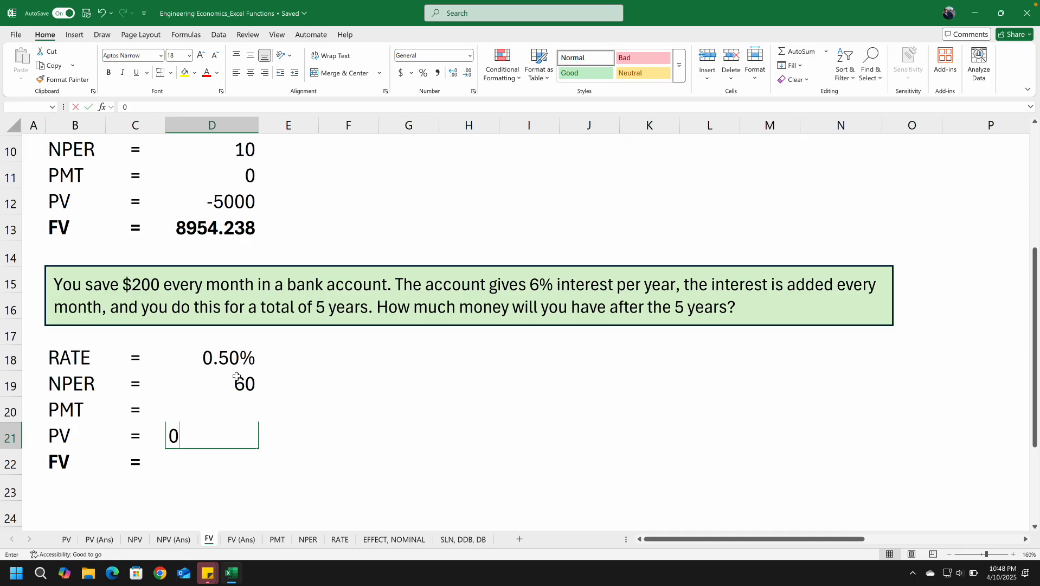
key(Return)
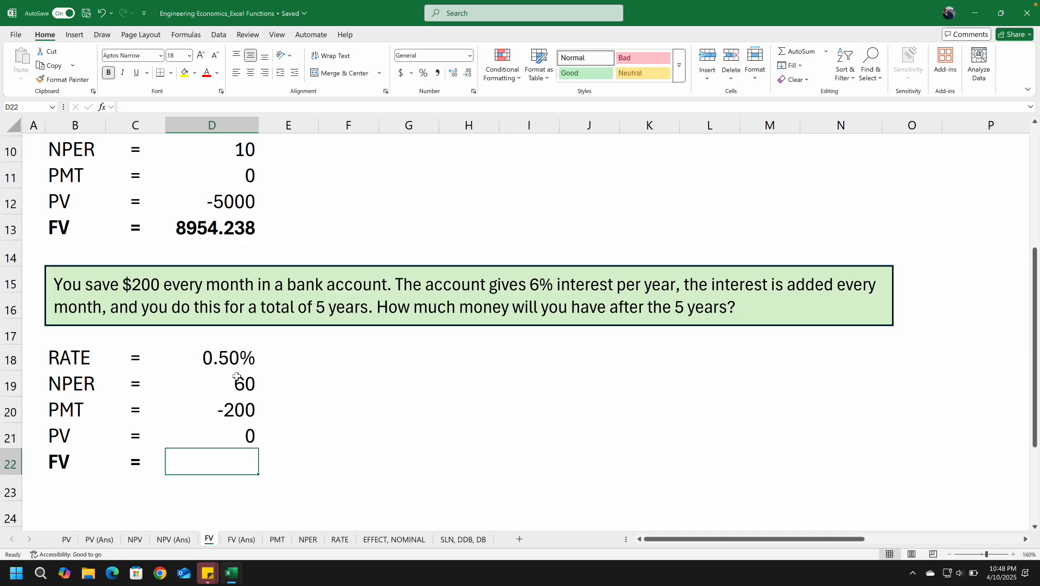
text(=fv)
key(Tab)
key(Up)
key(Up)
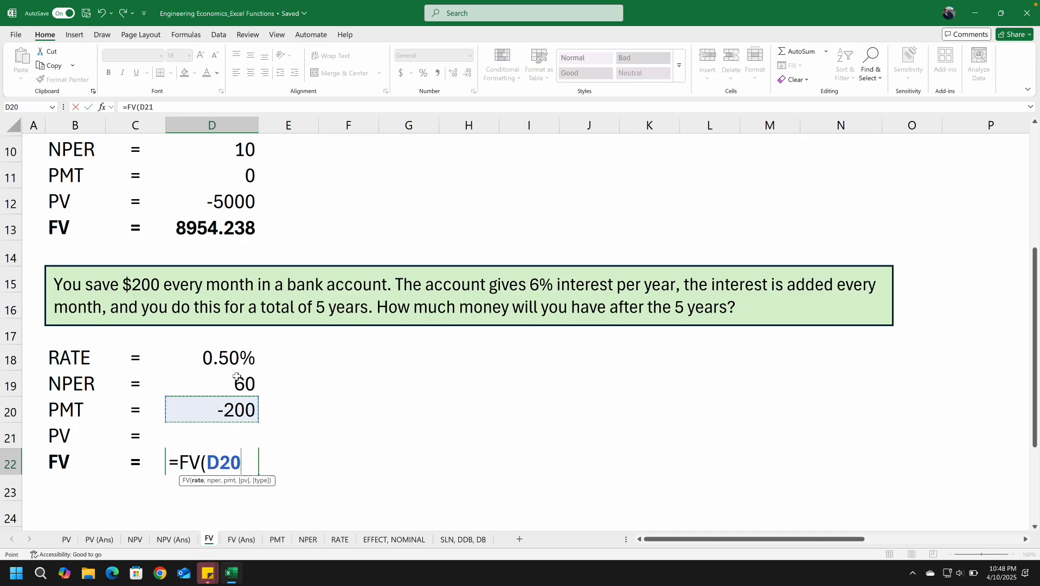
key(Up)
key(Up)
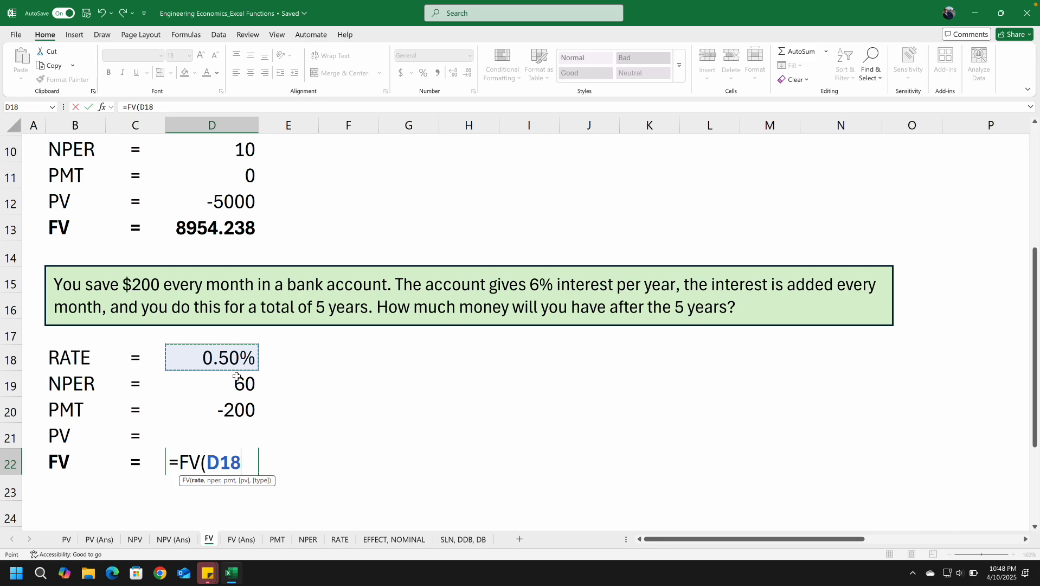
Complete the formula in D22 as =FV(D18,D19,D20,D21,1), with payments timed at the beginning of the period
text(,)
key(Up)
key(Up)
key(Up)
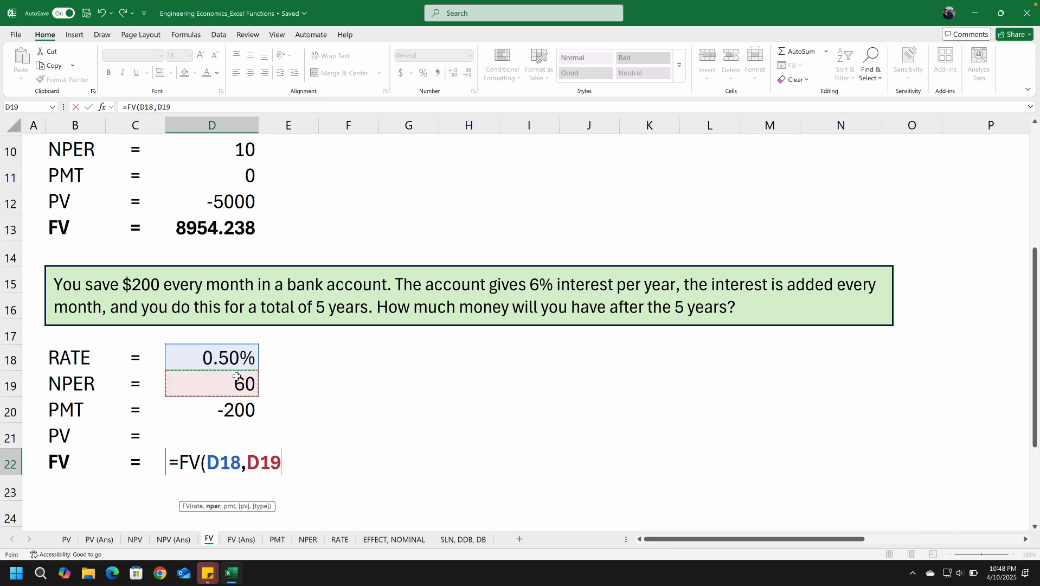
text(,)
key(Up)
key(Up)
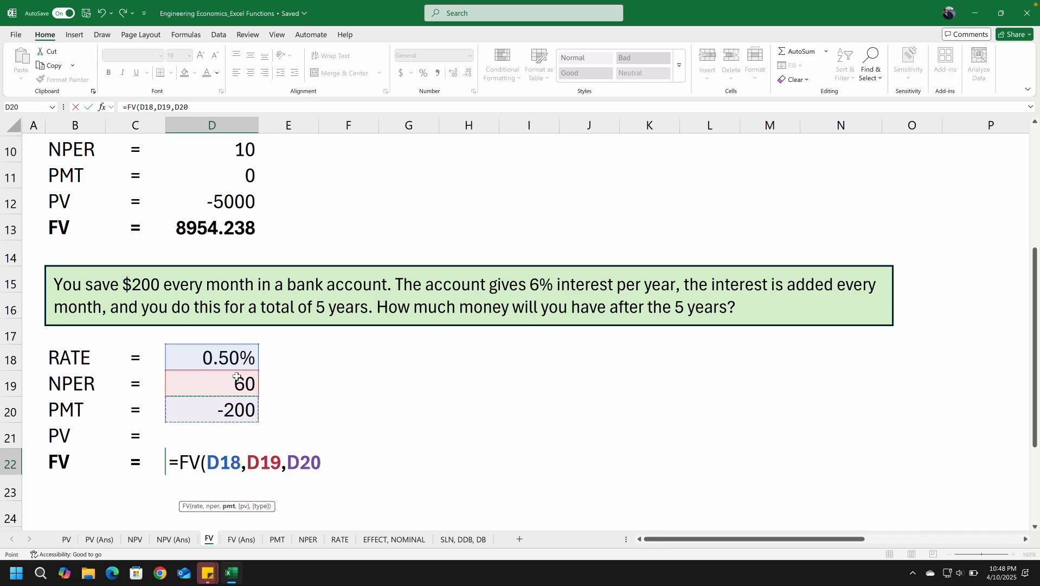
text(,)
key(Up)
text(,)
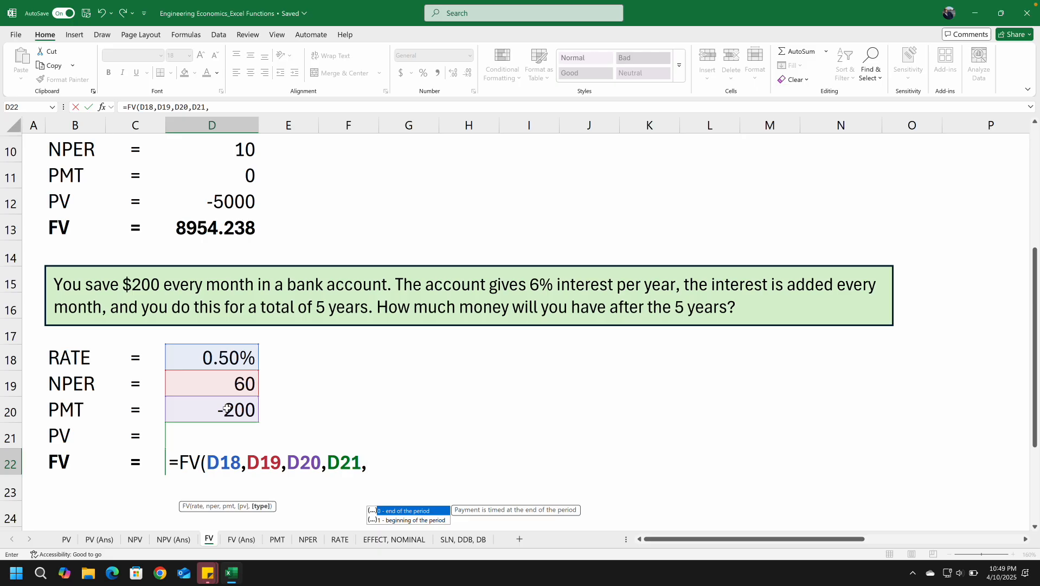
text(1))
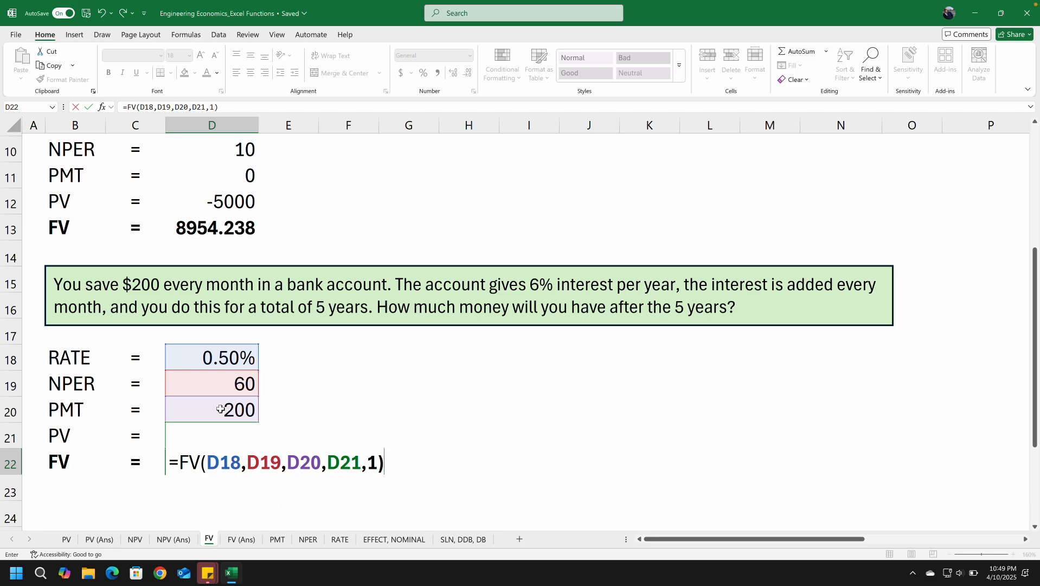
key(ctrl+Return)
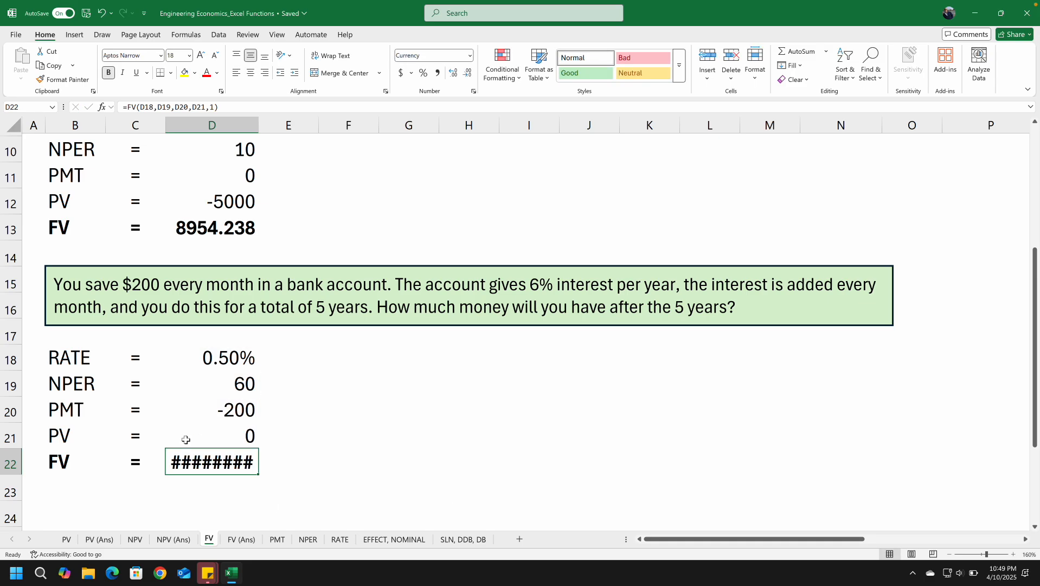
Change the number format of the FV result in D22 to General
key(alt)
key(h)
key(n)
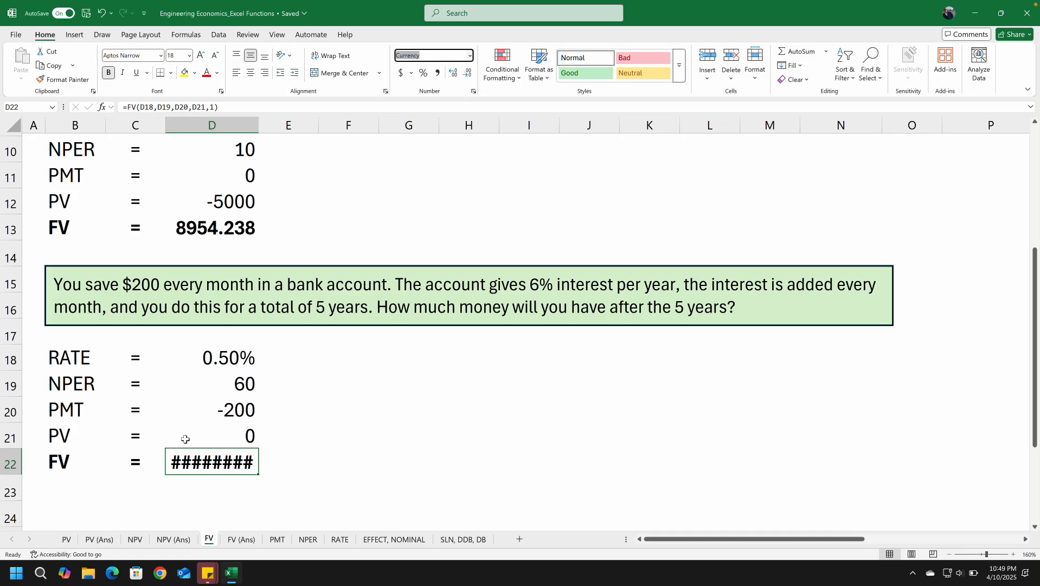
key(Return)
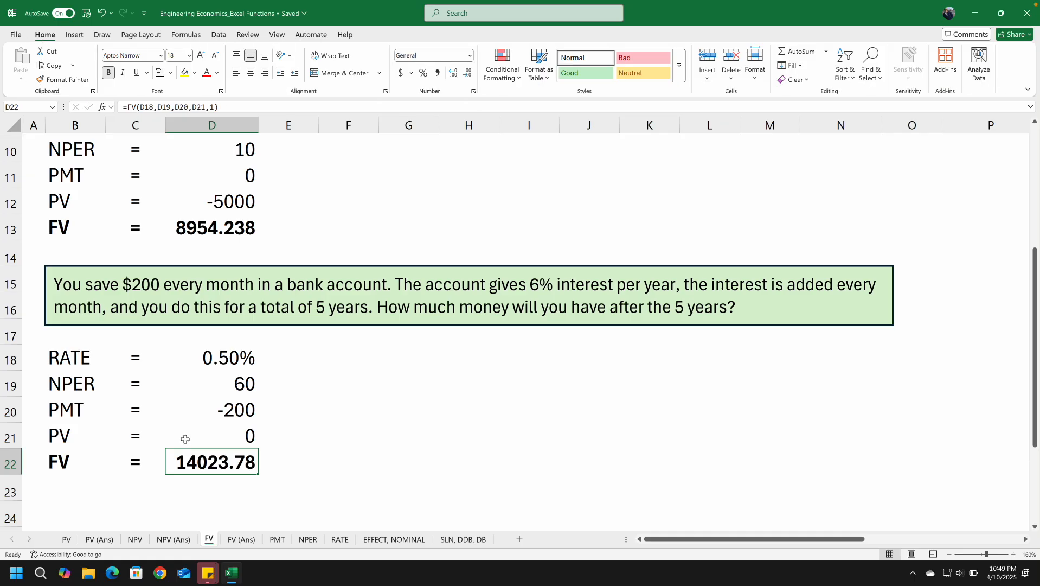